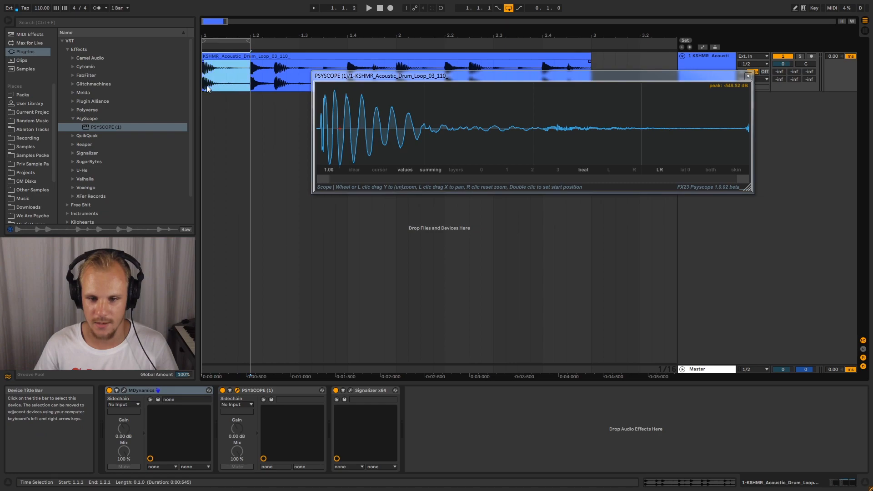
Switch looping off and play the full drum loop clip from its start, stopping near the end.
left_click(232, 57)
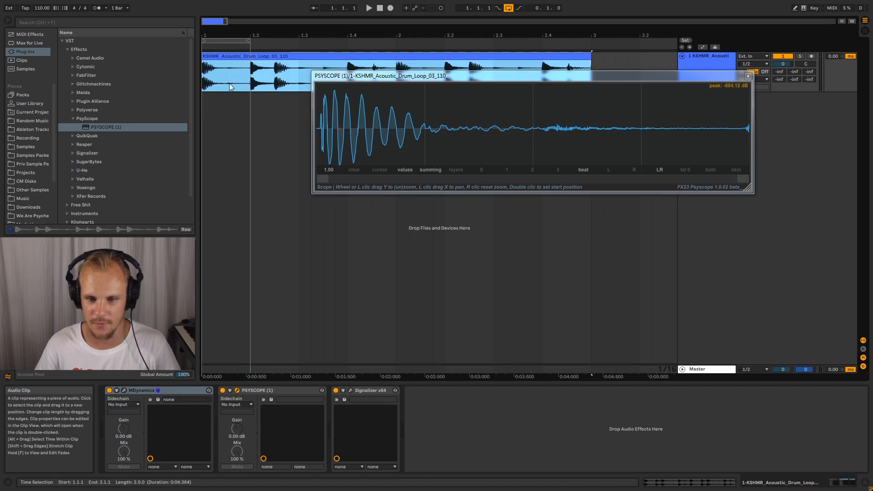
right_click(241, 41)
left_click(252, 47)
left_click(207, 76)
key("space")
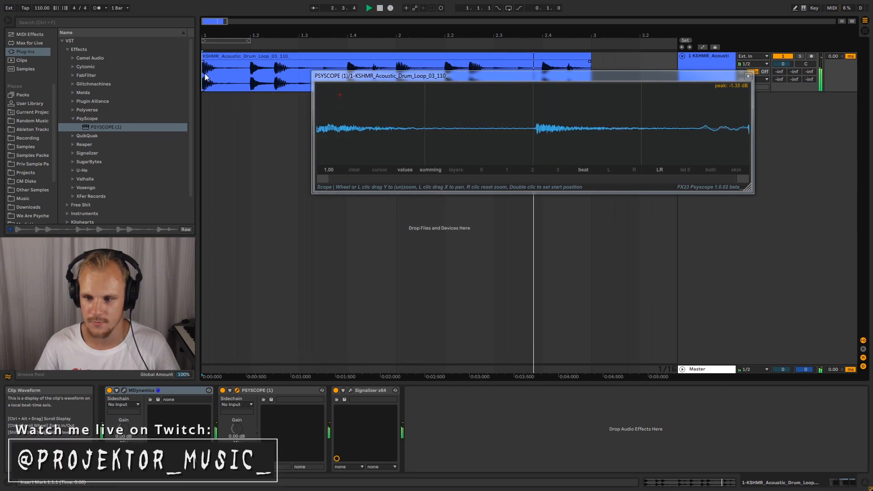
key("space")
Loop the drum clip's first beat, from 1.1.1 to 1.2.1, and play it from the start.
left_click_drag(205, 76, 253, 80)
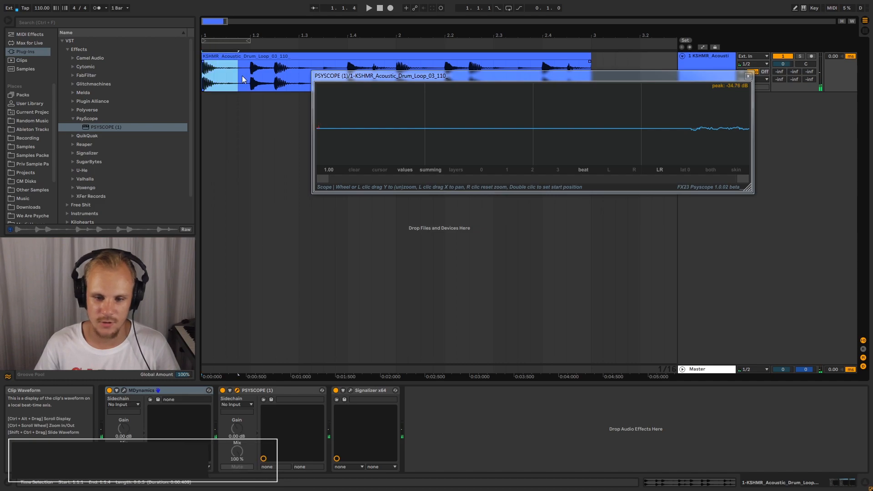
key("ctrl+l")
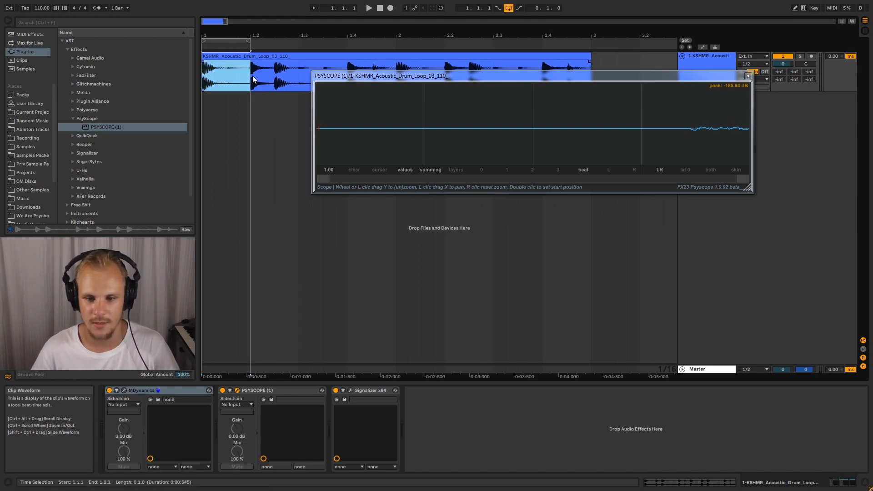
left_click_drag(204, 78, 250, 80)
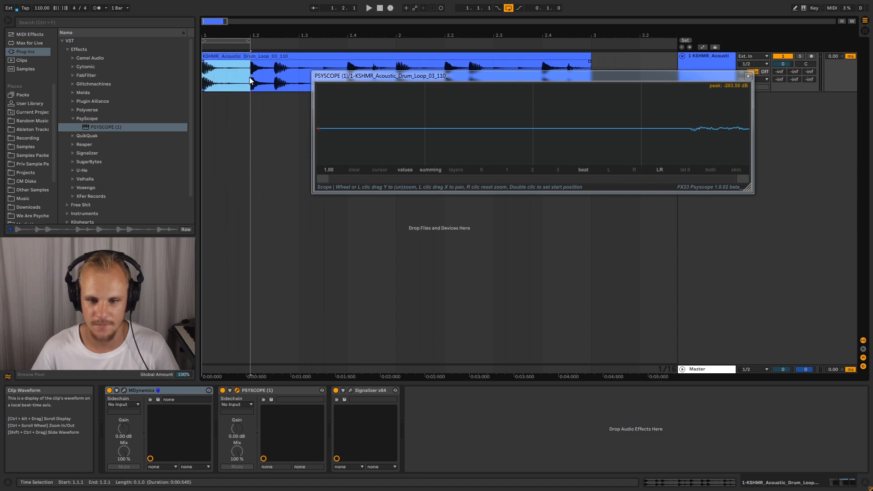
left_click(206, 81)
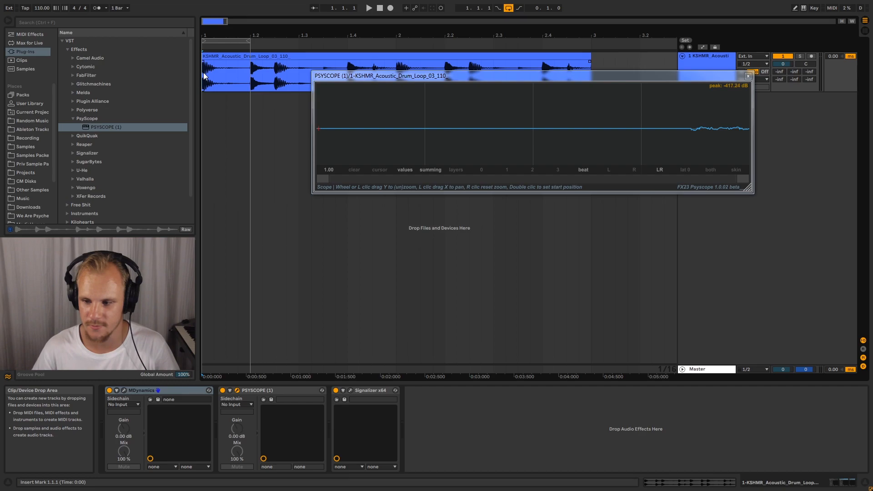
key("space")
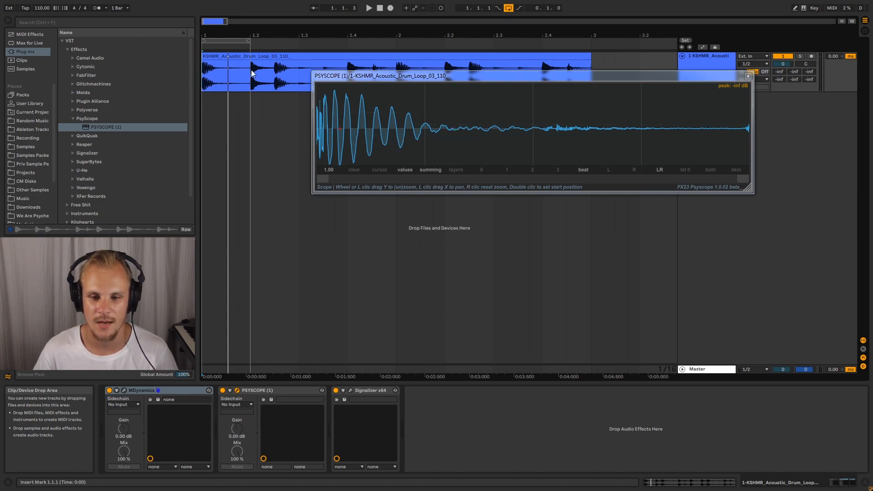
left_click_drag(203, 78, 450, 78)
left_click_drag(252, 78, 275, 77)
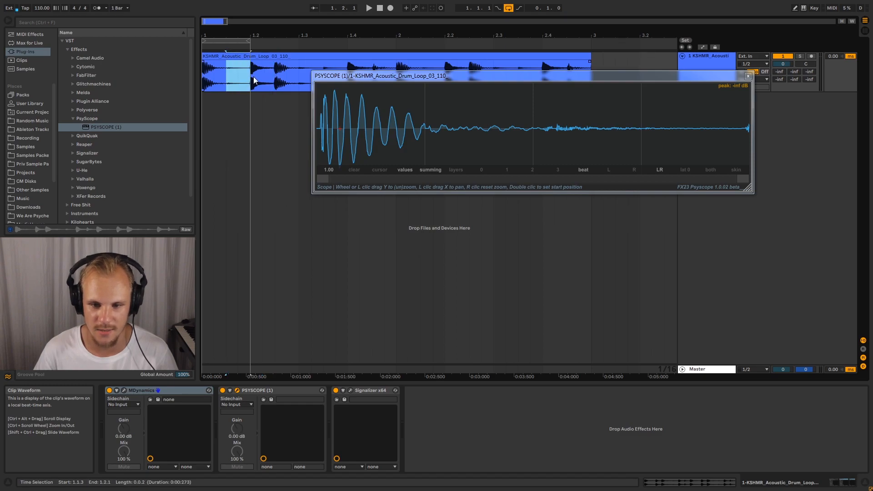
left_click(261, 78)
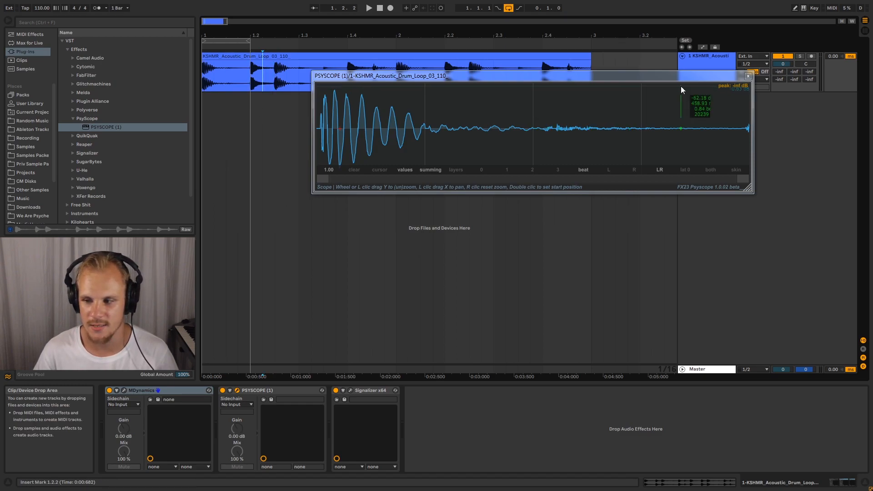
Close the PSYSCOPE window and open the track's MDynamics interface with the clip's first beat selected.
left_click(747, 76)
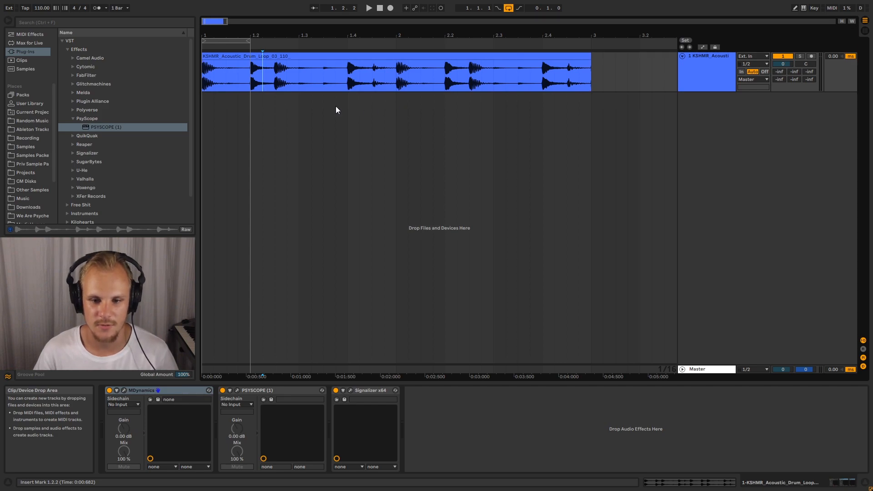
mouse_move(203, 69)
left_mouse_down()
mouse_move(236, 69)
mouse_move(207, 72)
left_mouse_up()
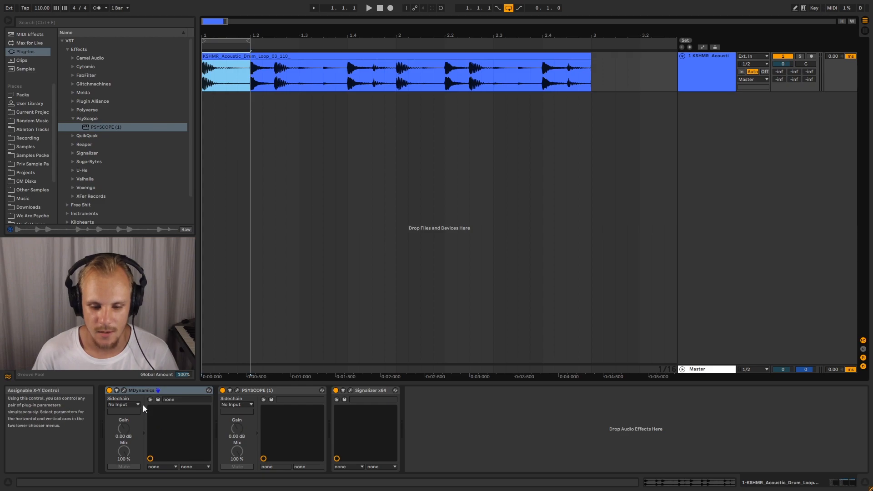
left_click(124, 389)
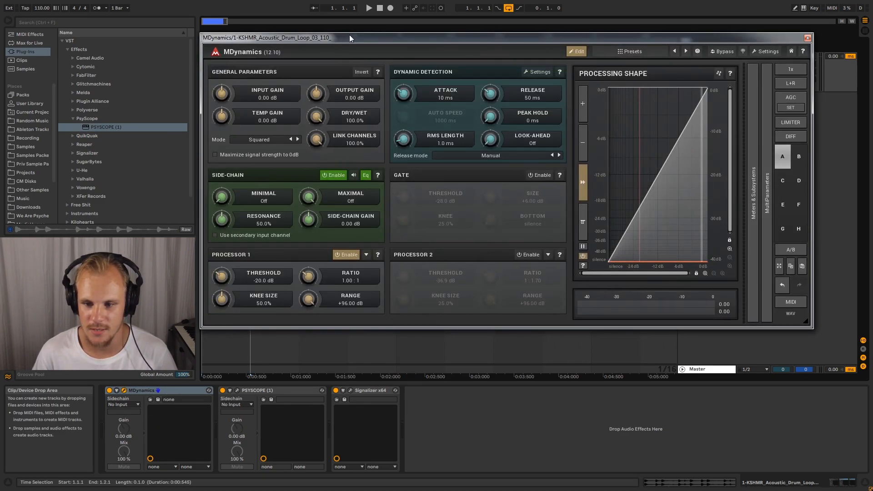
left_click_drag(349, 35, 355, 34)
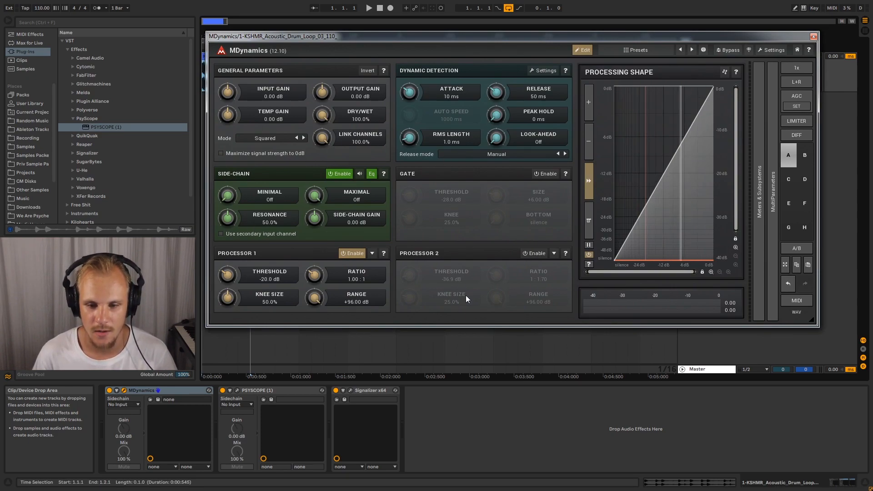
Disable the MDynamics side-chain and set Processor 1's ratio to 2.00 : 1.
left_click(339, 174)
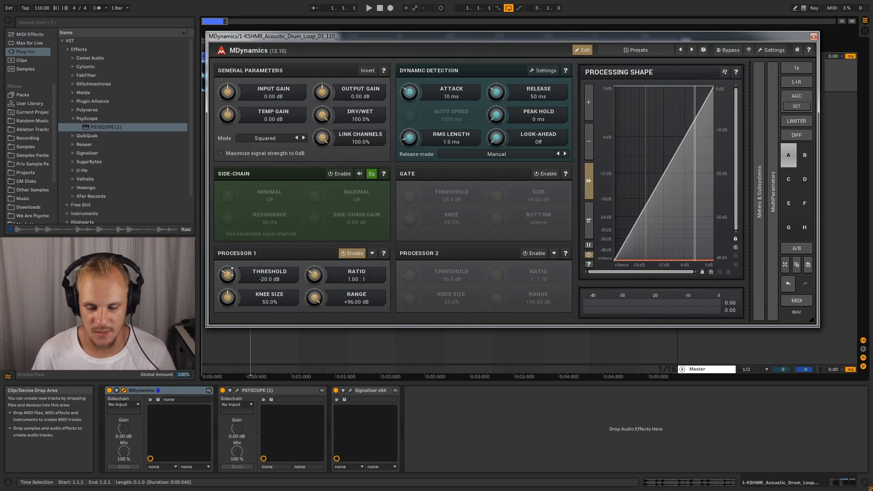
double_click(315, 275)
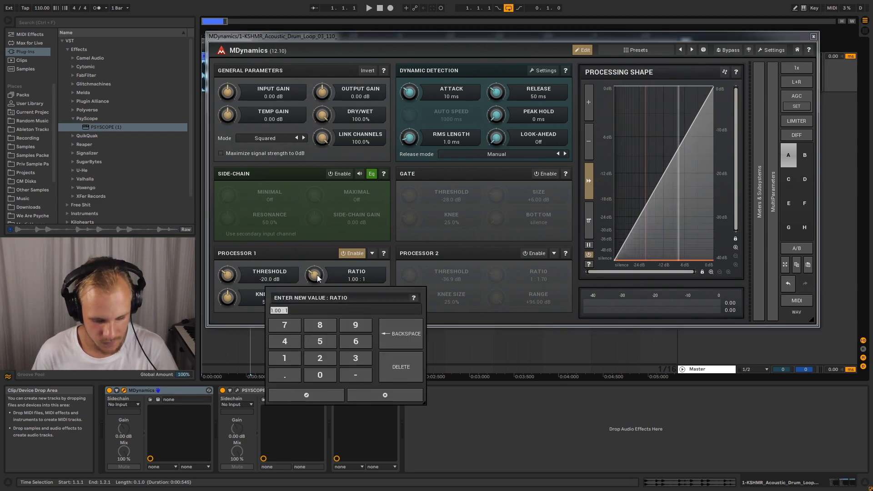
left_click(273, 310)
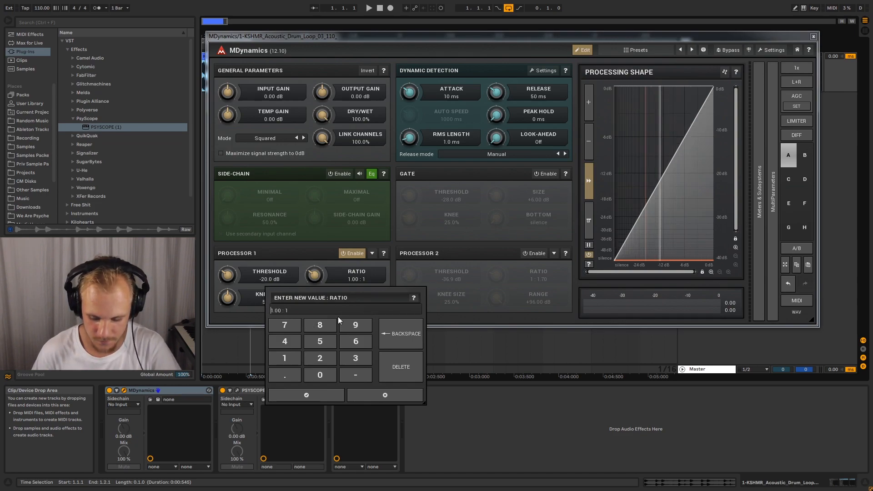
type("2")
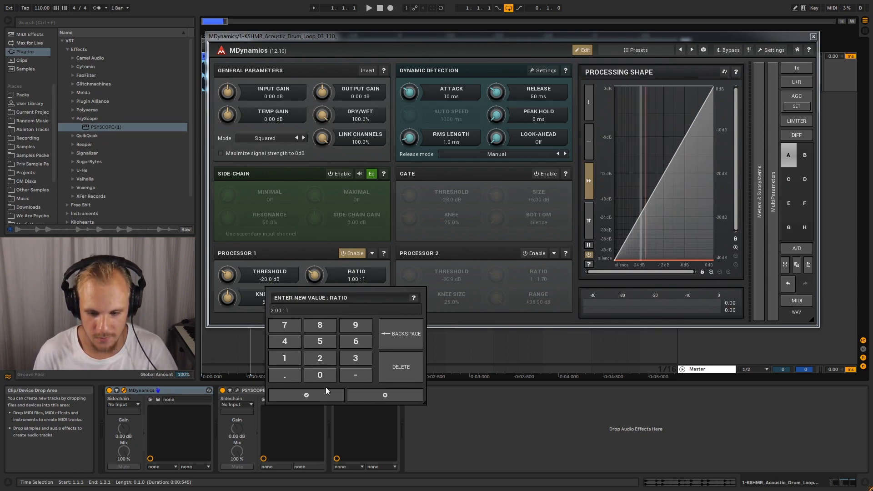
left_click(320, 395)
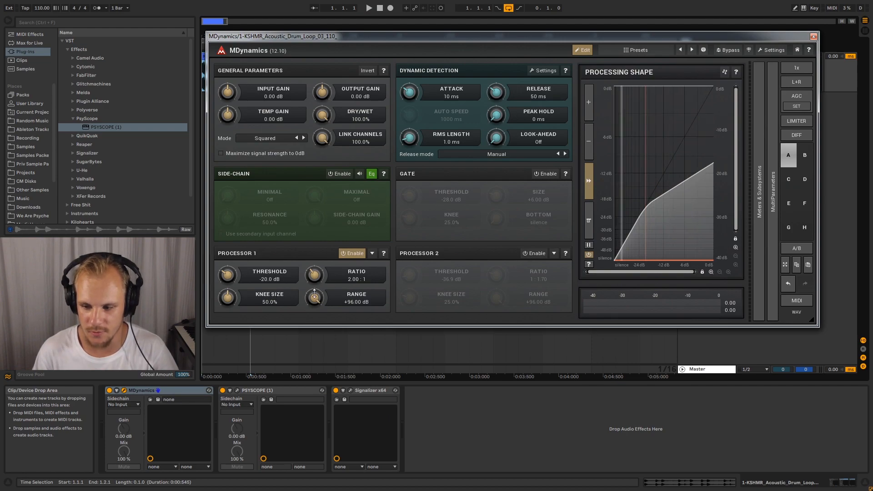
Set Processor 1's knee size to 0% and try ratios of 15.34 : 1 and 1 : 1.69 before returning to 2.00 : 1.
left_click_drag(229, 298, 229, 337)
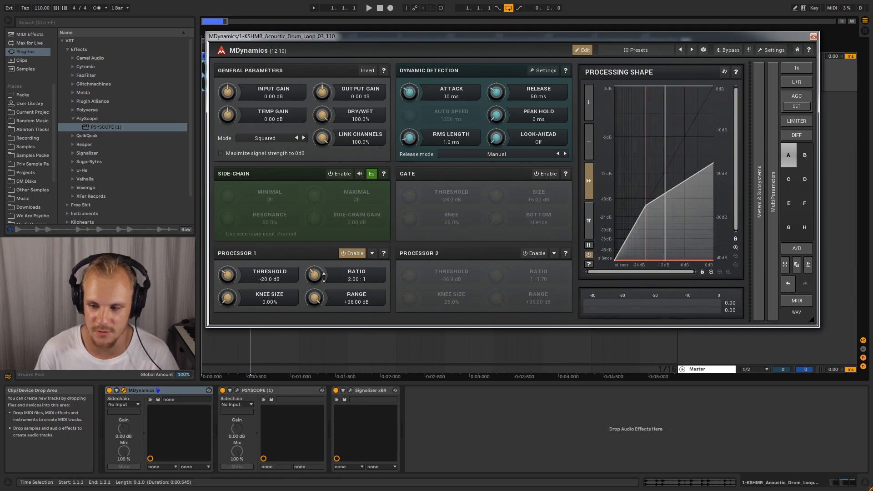
left_click_drag(314, 274, 314, 231)
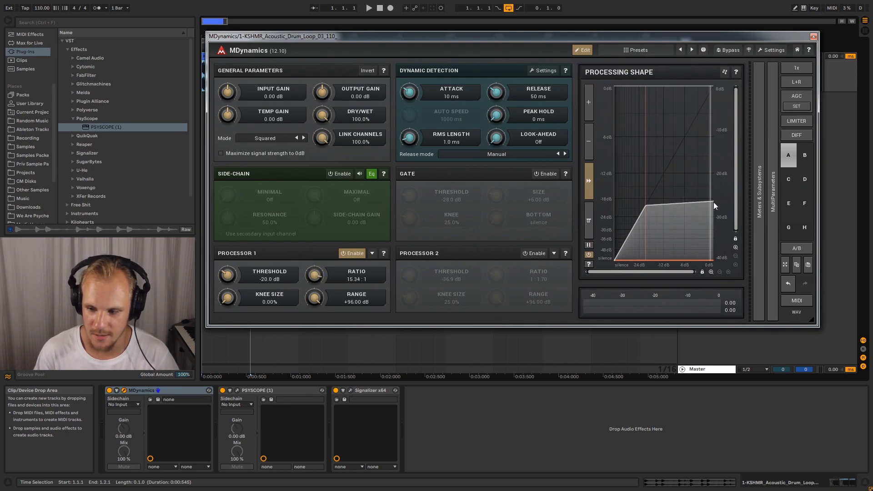
left_click_drag(314, 274, 313, 302)
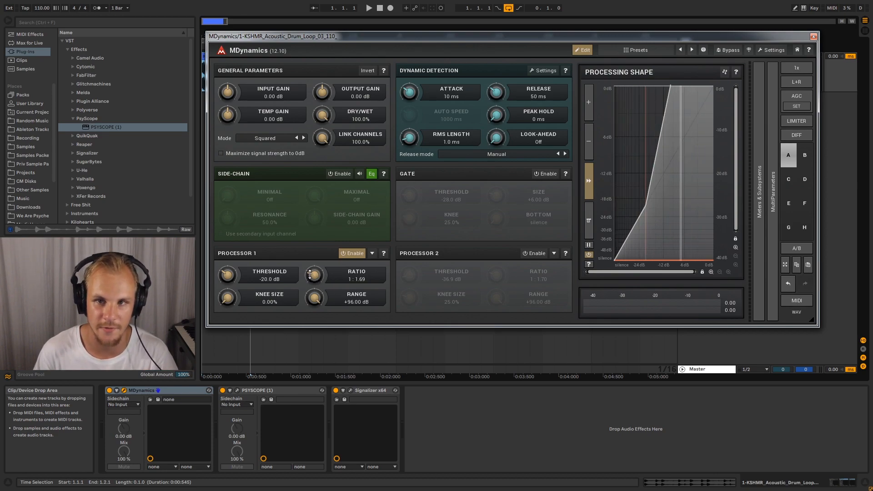
mouse_move(310, 274)
left_mouse_down()
mouse_move(310, 291)
mouse_move(310, 268)
left_mouse_up()
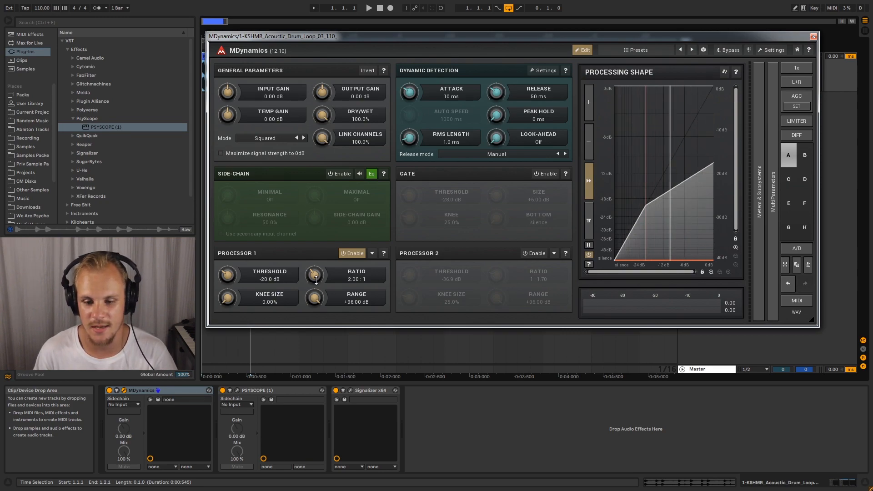
Set Processor 1's threshold to -20.7 dB and raise its ratio to 4.81 : 1.
mouse_move(316, 278)
left_mouse_down()
mouse_move(316, 268)
mouse_move(316, 278)
left_mouse_up()
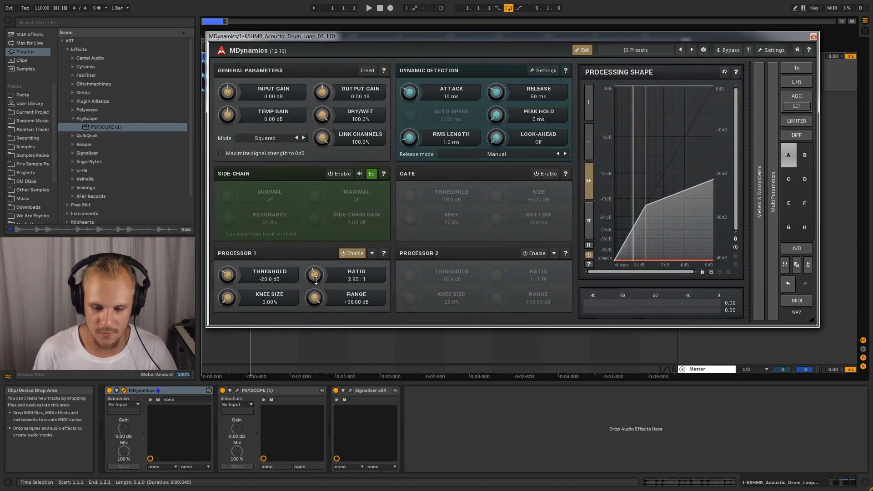
left_click_drag(227, 276, 228, 277)
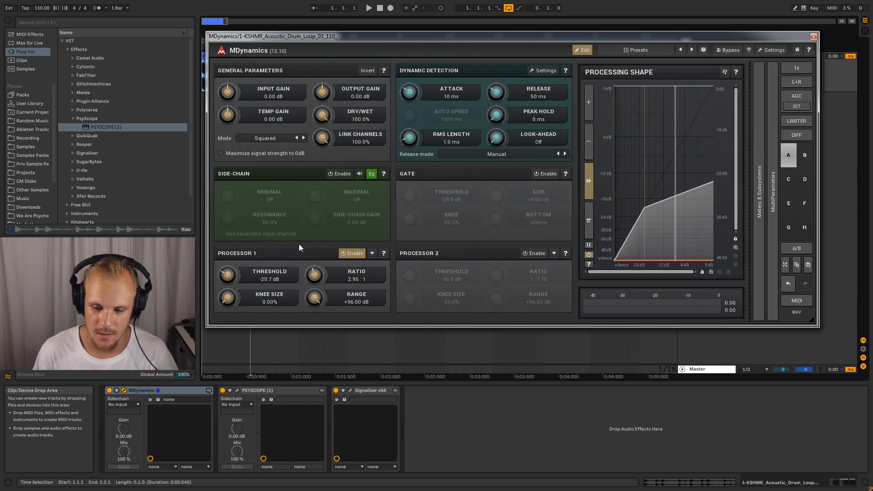
left_click_drag(314, 276, 314, 263)
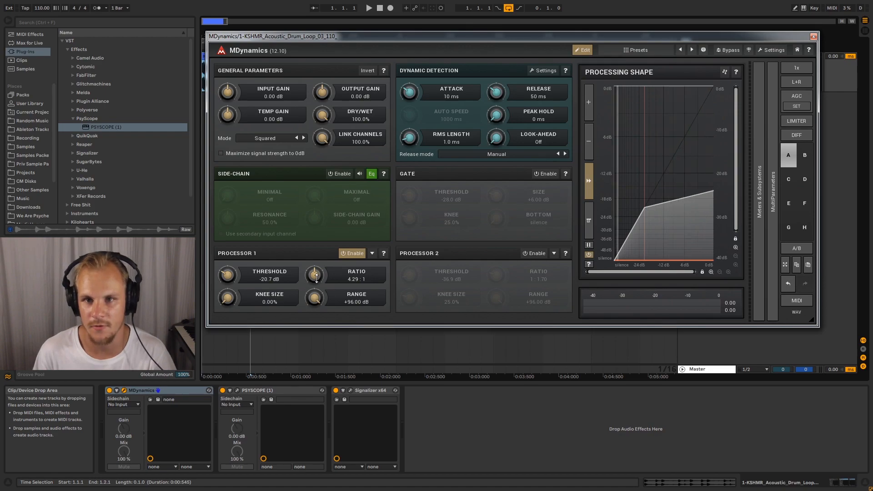
left_click_drag(317, 278, 313, 282)
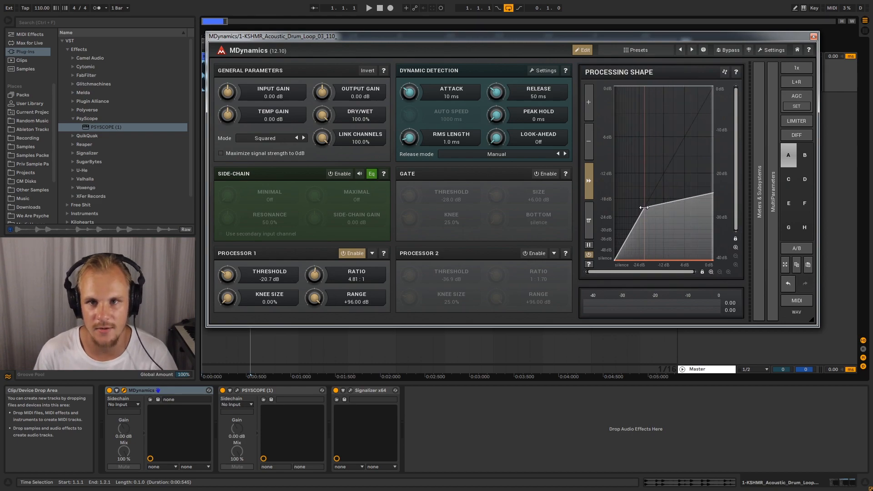
Try Processor 1's knee size at 99.2% and its range at +9.82 dB, resetting them to 0% and +96 dB.
left_click_drag(229, 298, 228, 250)
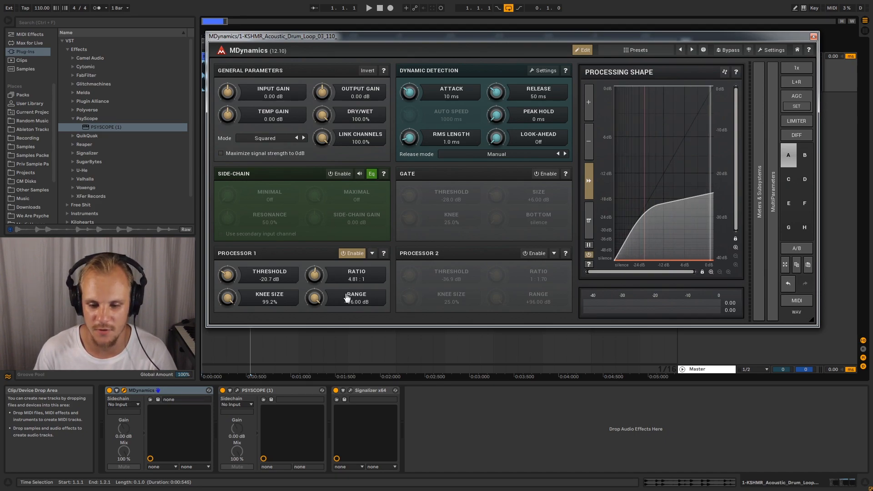
double_click(232, 298)
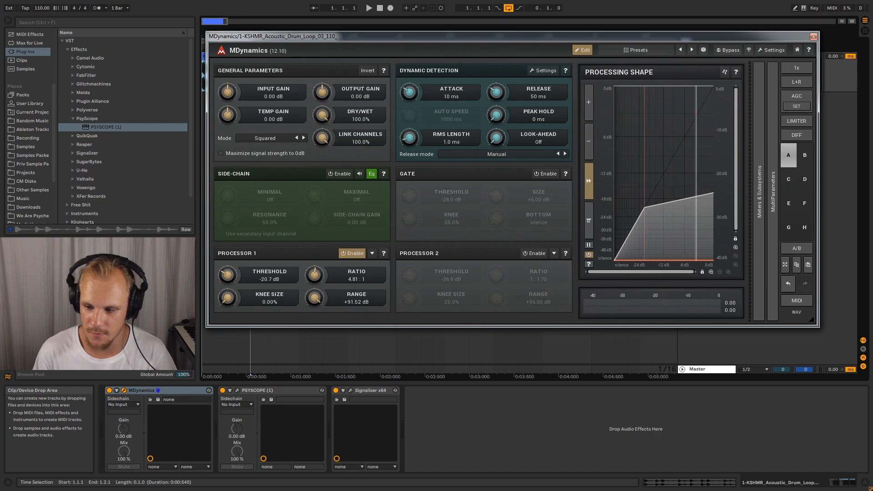
mouse_move(314, 297)
left_mouse_down()
mouse_move(314, 333)
mouse_move(314, 293)
left_mouse_up()
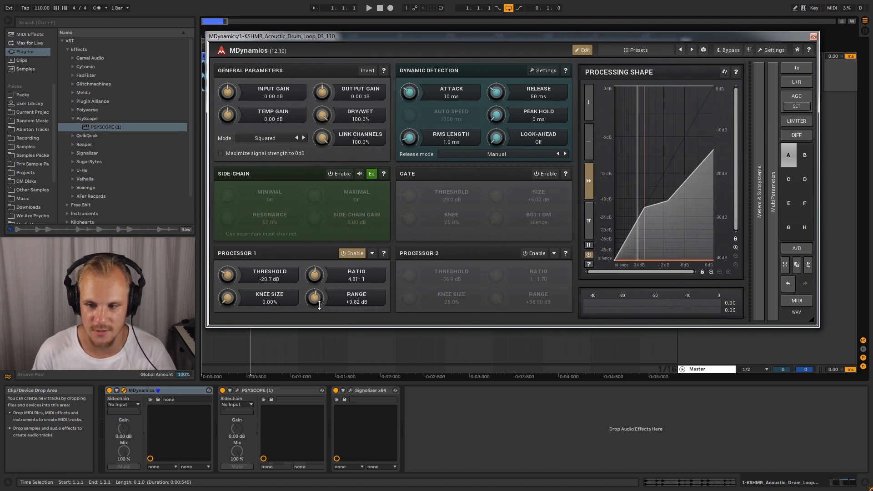
left_click_drag(317, 302, 317, 241)
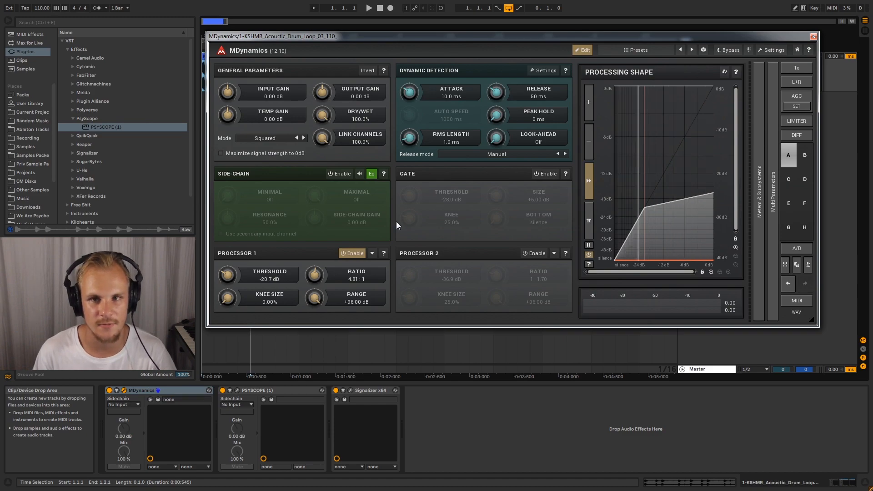
Set the dynamic detection attack to 15 ms and the release to 45 ms.
left_click_drag(413, 93, 412, 84)
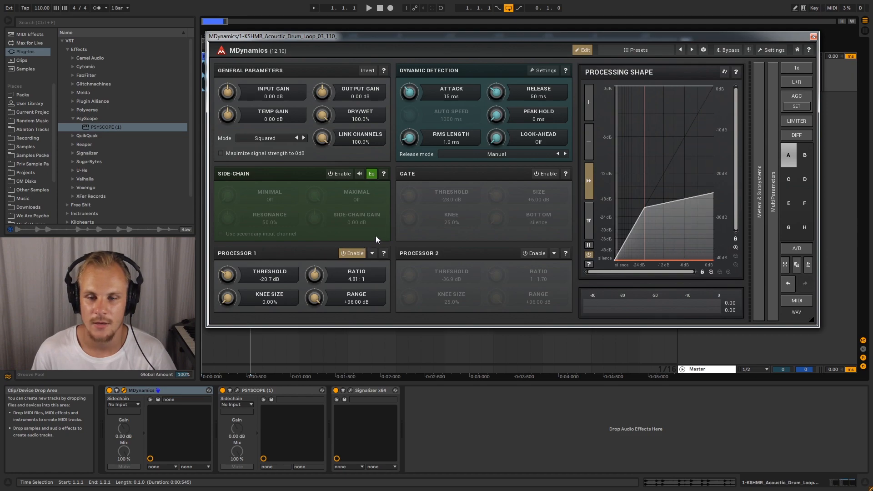
left_click_drag(498, 106, 498, 103)
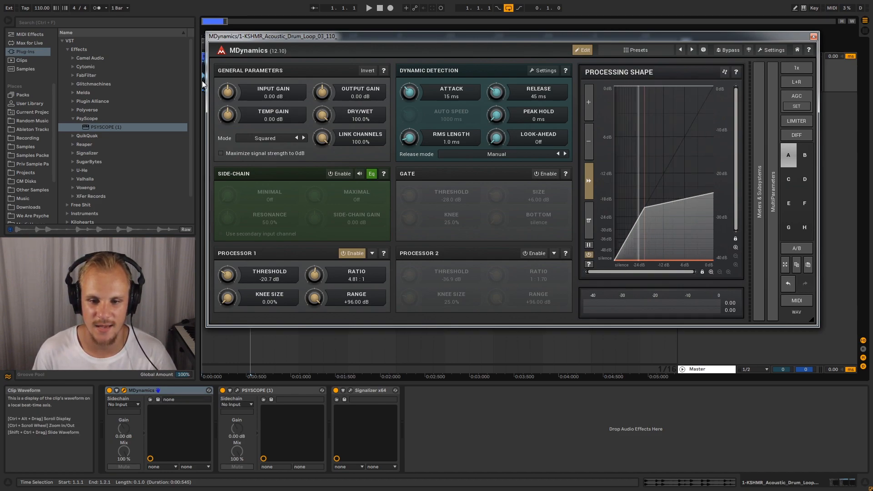
Move the MDynamics window clear of the clip and zoom in on the selected drum hit at 1.4.1.
left_click_drag(642, 44, 700, 136)
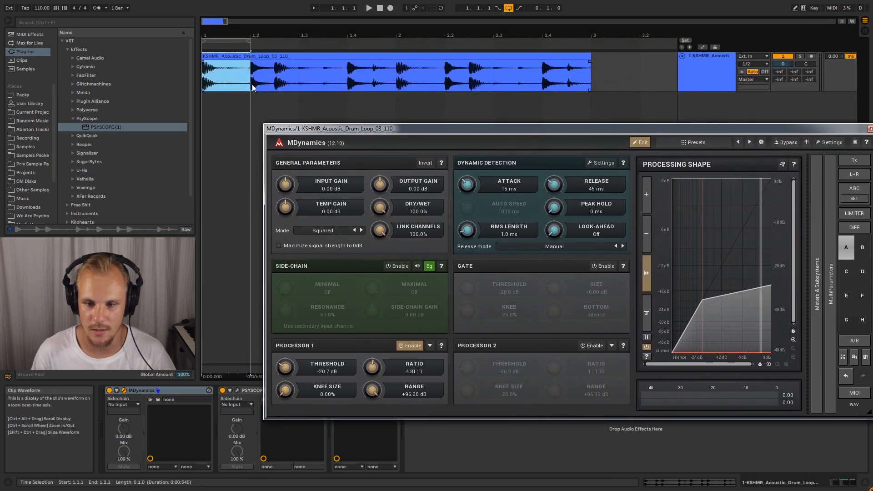
left_click_drag(347, 80, 358, 80)
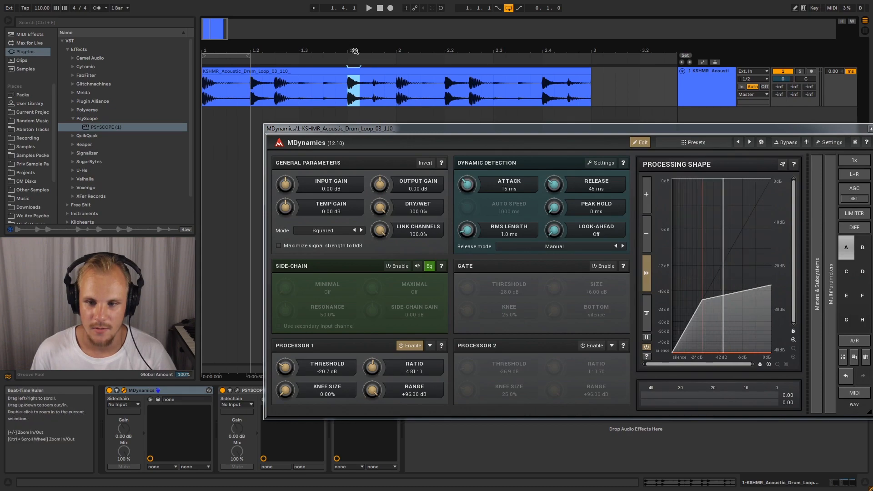
left_click_drag(359, 41, 359, 25)
double_click(359, 35)
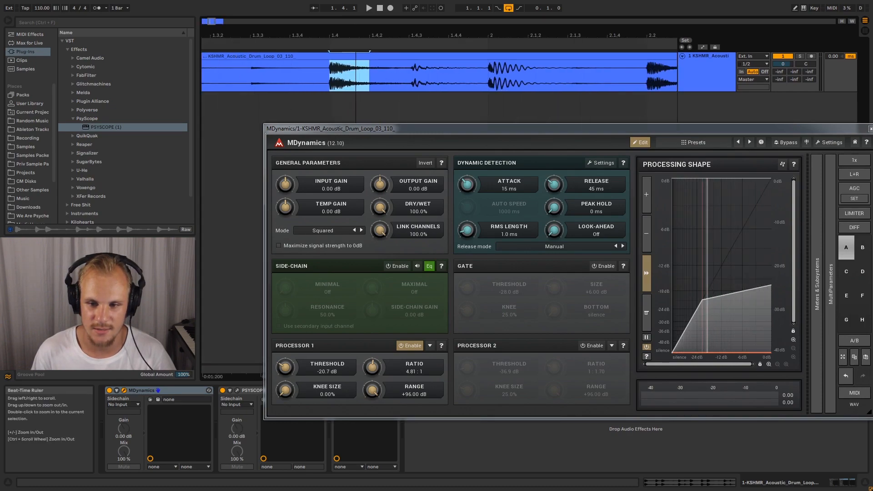
Highlight the decay of the drum hit at 1.4.1 in close-up and place the insert marker at 1.4.3.
left_click(293, 72)
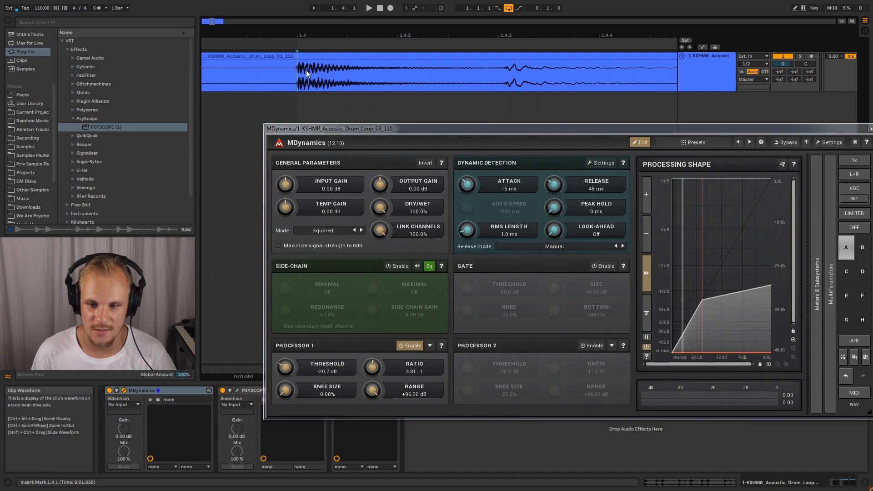
left_click_drag(354, 71, 414, 72)
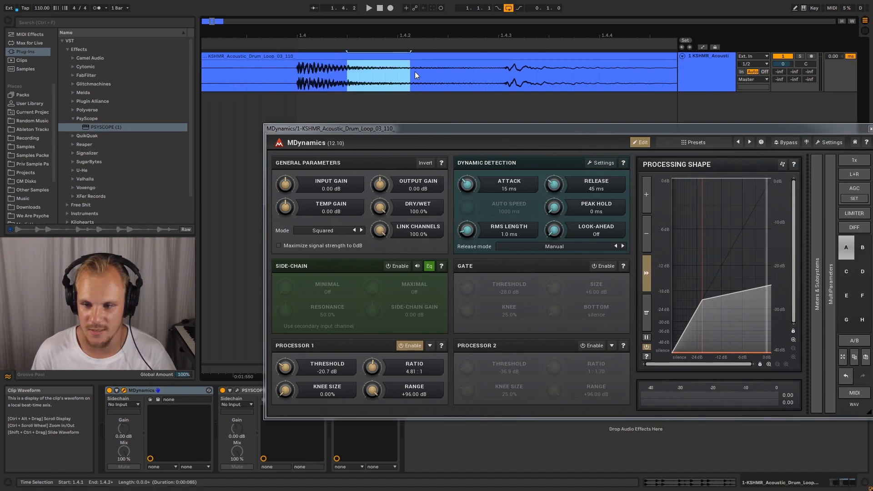
left_click(495, 76)
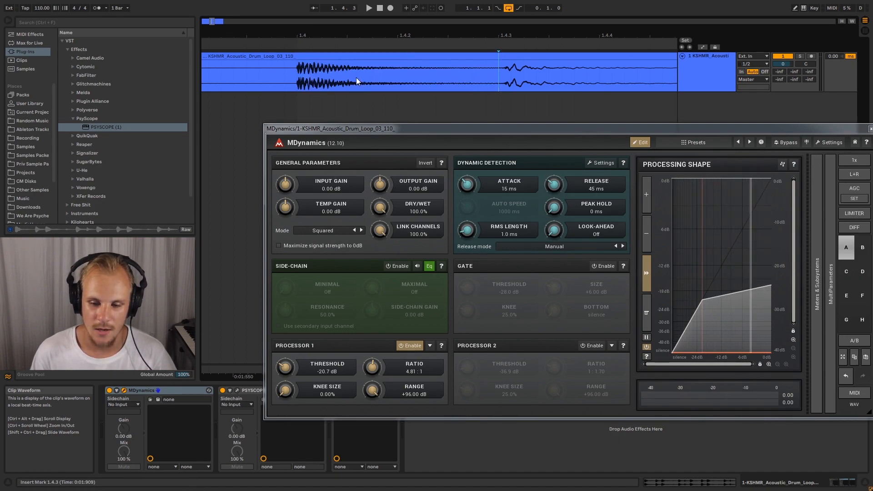
Try release times of 772 ms and 660 ms, highlighting the hit at 1.4.1 and its tail up to 1.4.3.
left_click_drag(553, 184, 553, 150)
left_click(297, 73)
left_click_drag(297, 73, 348, 75)
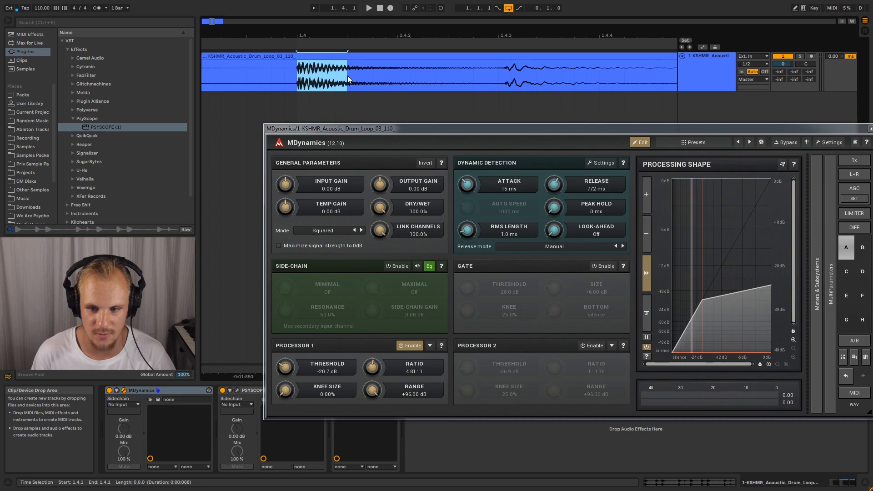
left_click_drag(348, 72, 503, 79)
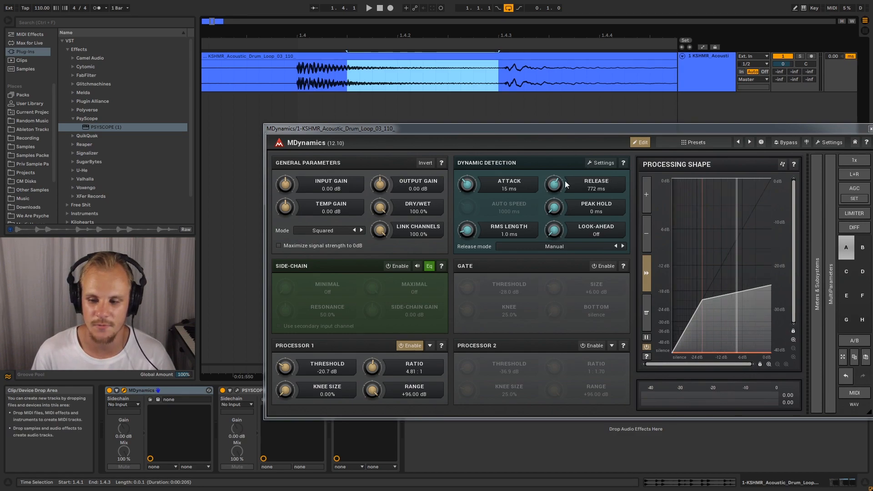
left_click_drag(559, 183, 559, 191)
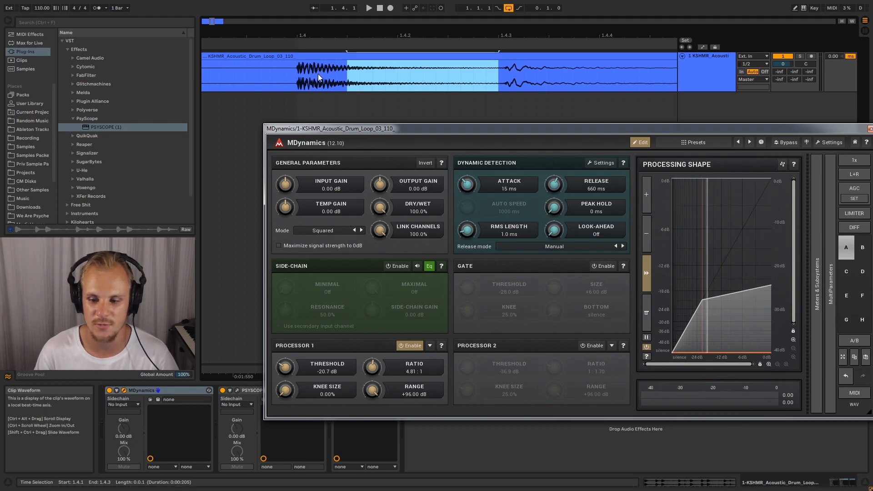
Try the attack at 0 ms and the release at 1.0 ms, then set them to 25 ms and 249 ms.
left_click_drag(467, 185, 467, 214)
left_click_drag(554, 185, 554, 214)
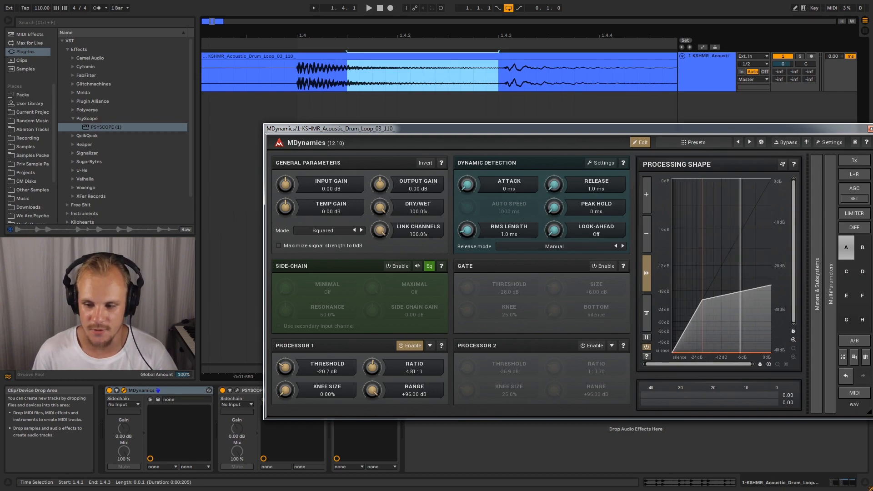
left_click_drag(553, 184, 553, 173)
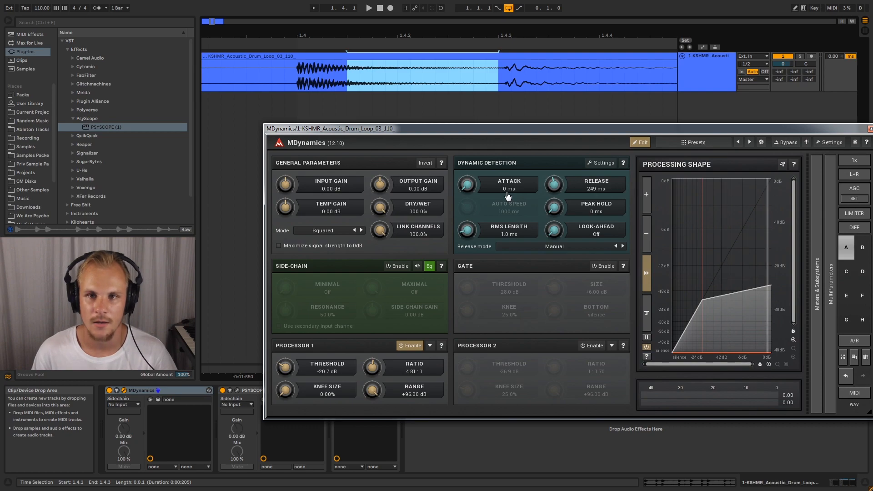
left_click_drag(467, 185, 467, 169)
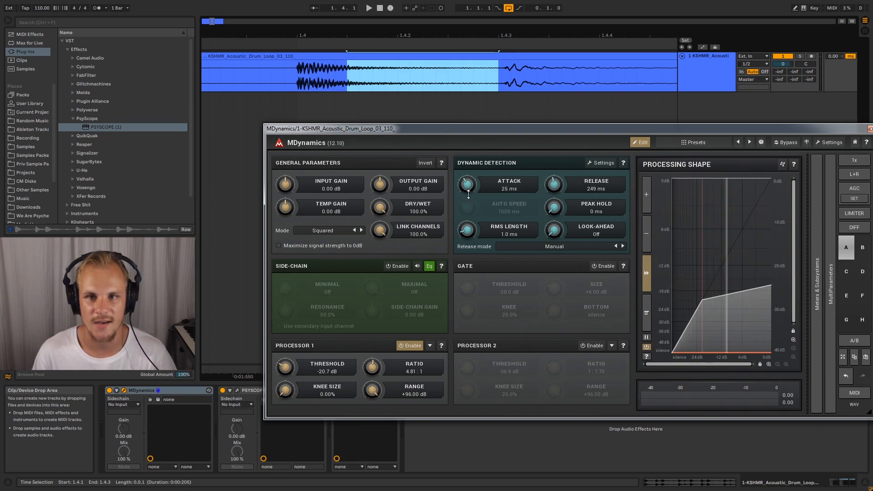
Highlight about the first 17 ms of the hit at 1.4.1, then its tail up to 1.4.3.
left_click(296, 77)
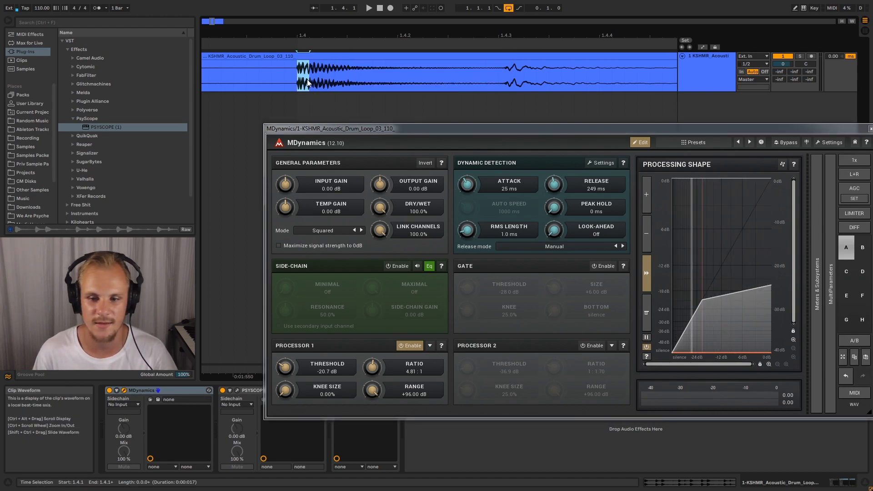
left_click(359, 81)
left_click_drag(358, 81, 495, 84)
Close the MDynamics window and zoom the arrangement out to show the whole drum loop.
left_click_drag(528, 126, 492, 111)
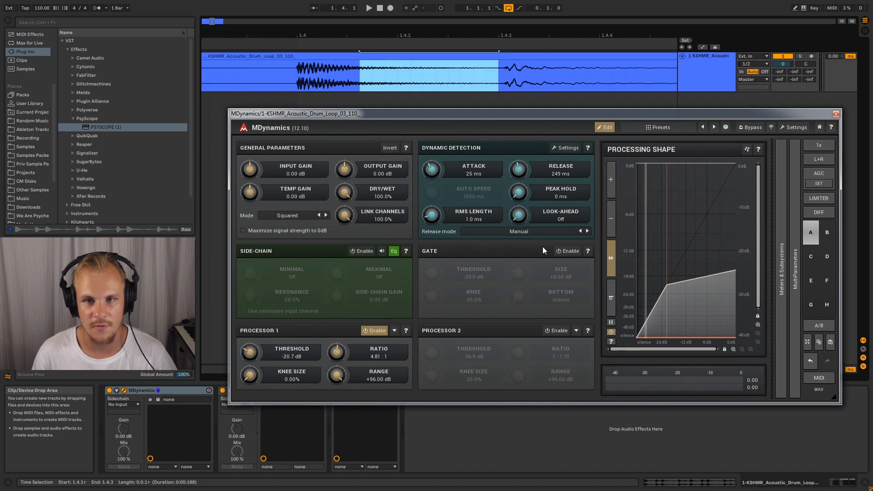
left_click(835, 114)
left_click_drag(500, 36, 464, 6)
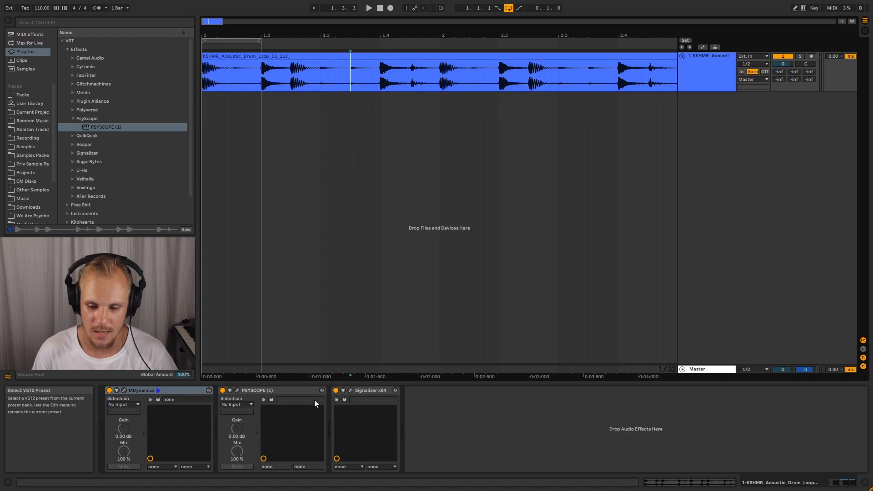
Open the Signalizer x64 window and reshape it into a wide, short waveform display over the arrangement.
left_click(351, 390)
left_click_drag(370, 50, 367, 4)
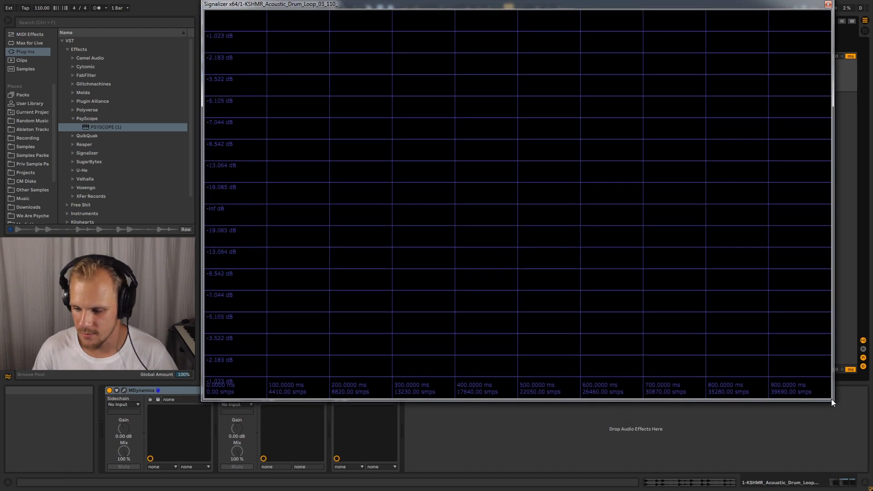
left_click_drag(833, 402, 864, 164)
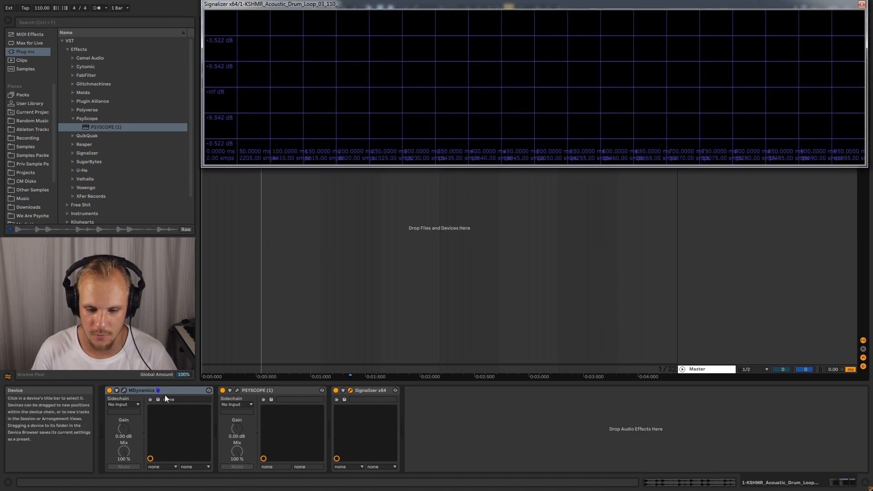
Open MDynamics, place its window directly beneath the Signalizer display and start playing the loop.
left_click(124, 390)
left_click_drag(354, 116, 332, 210)
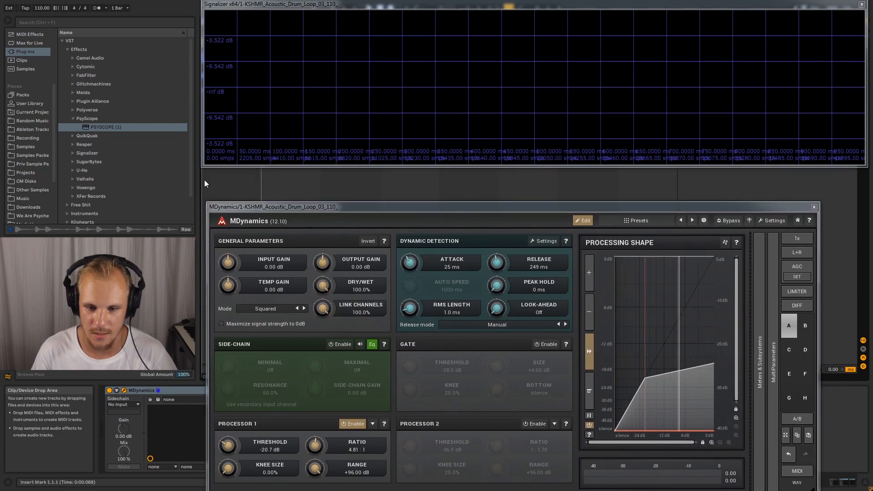
key("space")
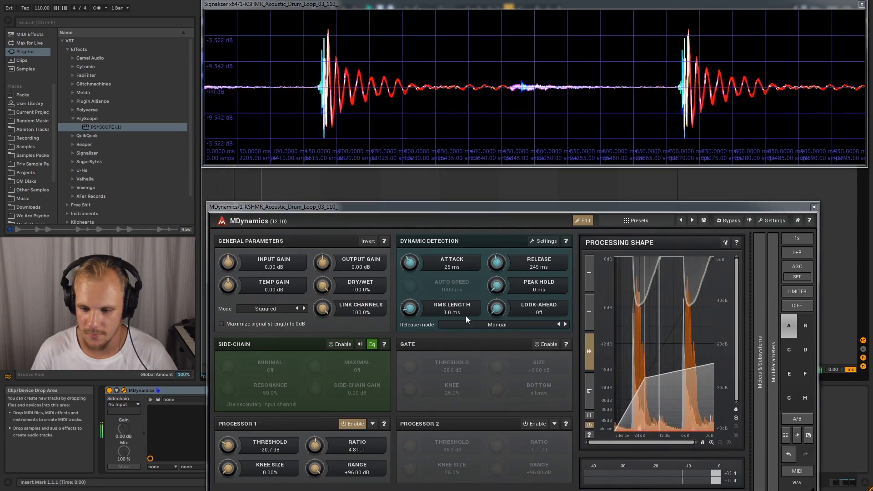
left_click_drag(403, 206, 406, 177)
Set the attack to 69 ms and Processor 1's ratio to 19.91 : 1 with a threshold of -34.4 dB.
left_click_drag(413, 230, 413, 214)
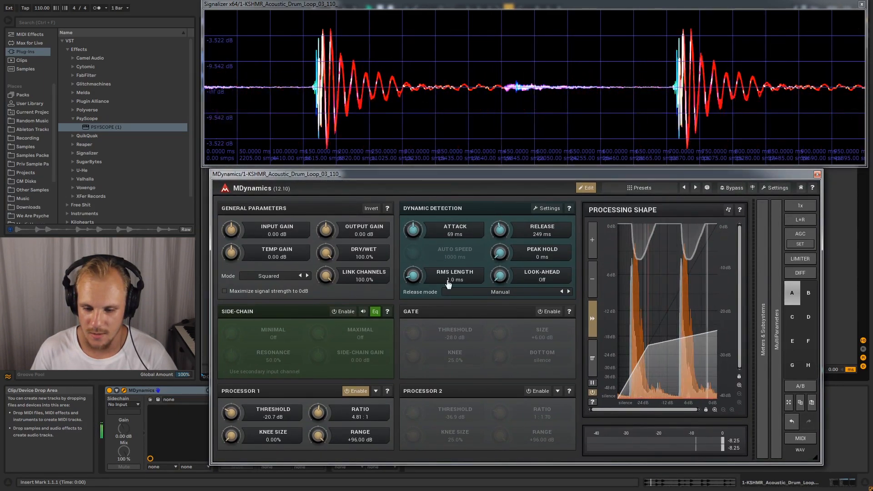
left_click_drag(318, 413, 318, 389)
left_click_drag(231, 413, 231, 430)
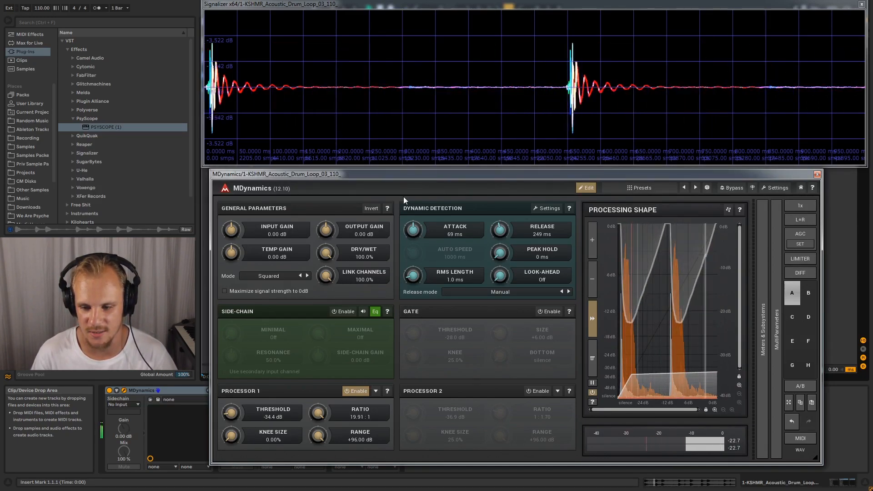
Compare attack times of 0 ms and 190 ms during playback, then return the attack to 0 ms.
left_click_drag(413, 230, 413, 255)
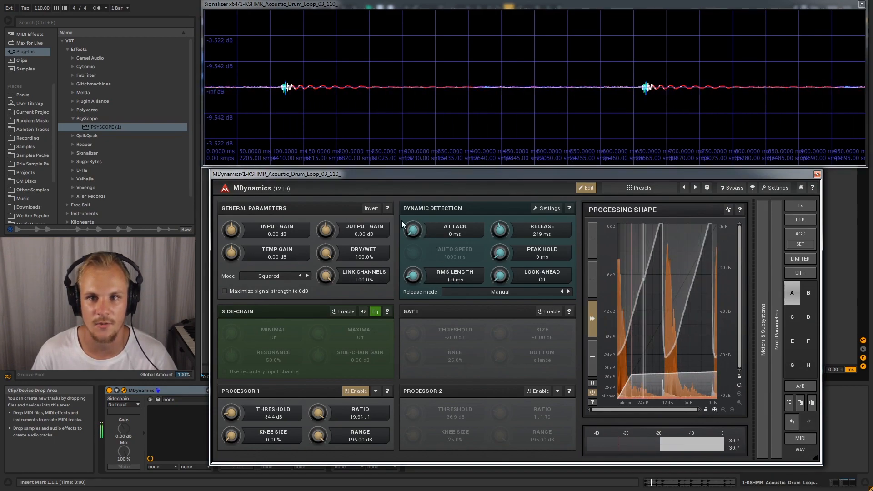
left_click_drag(413, 231, 413, 199)
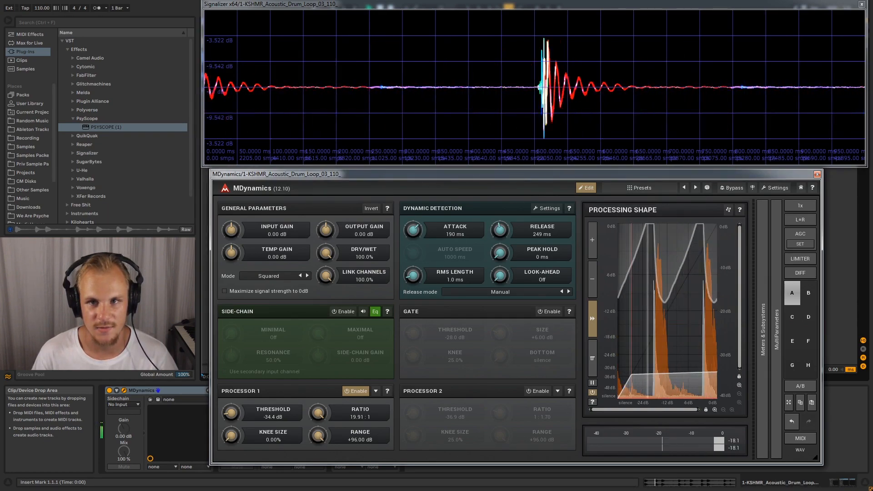
left_click_drag(413, 198, 412, 254)
Soften Processor 1's compression to a -17.0 dB threshold and a 2.13 : 1 ratio.
left_click_drag(230, 412, 231, 387)
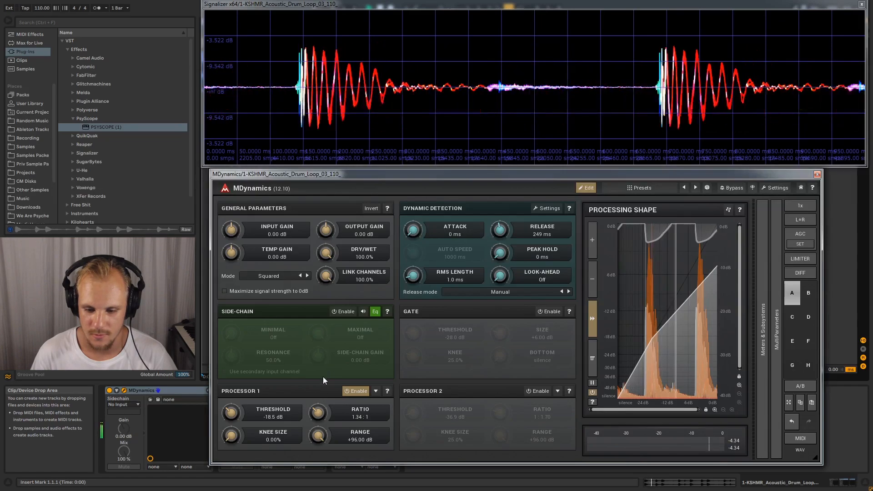
left_click_drag(255, 414, 324, 405)
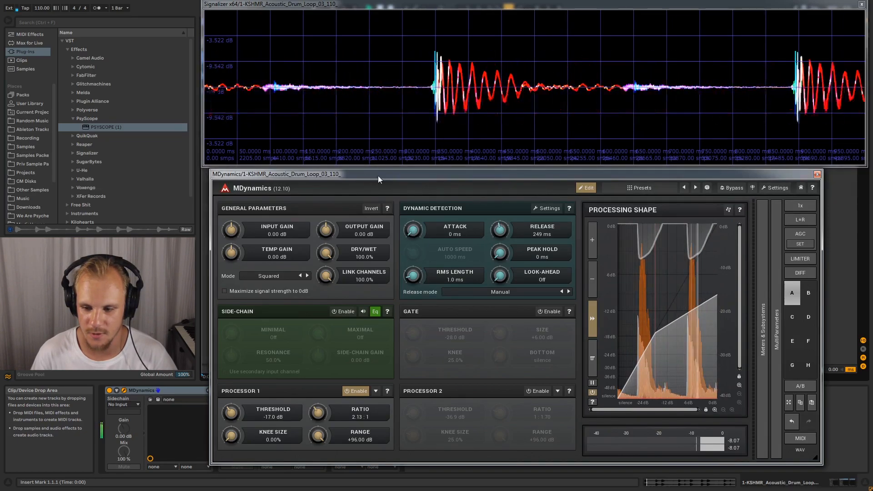
Compare release times of 5000 ms, 4.6 ms and 1.0 ms, settle on 51 ms and stop playback.
mouse_move(502, 231)
left_mouse_down()
mouse_move(502, 241)
mouse_move(502, 217)
left_mouse_up()
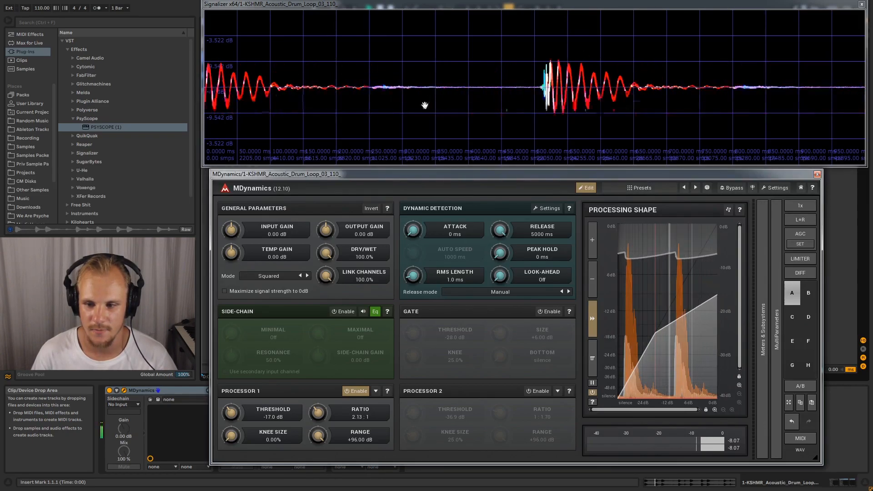
left_click_drag(499, 230, 500, 276)
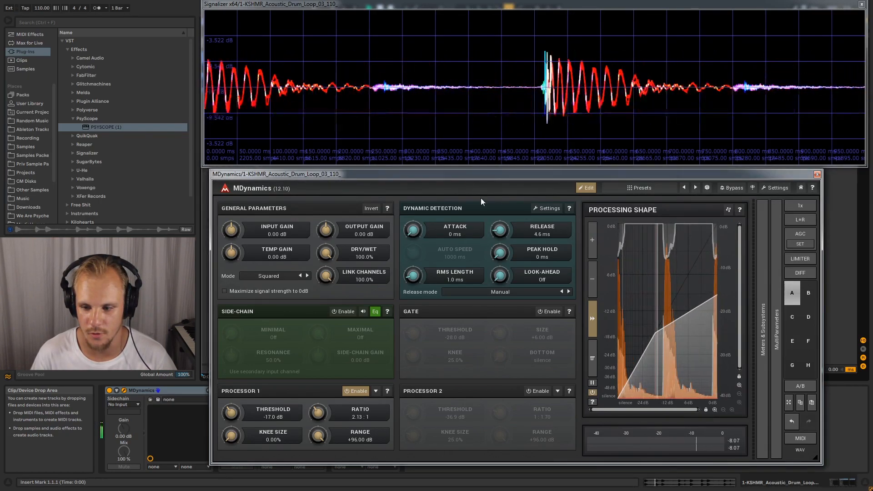
left_click_drag(500, 232, 500, 182)
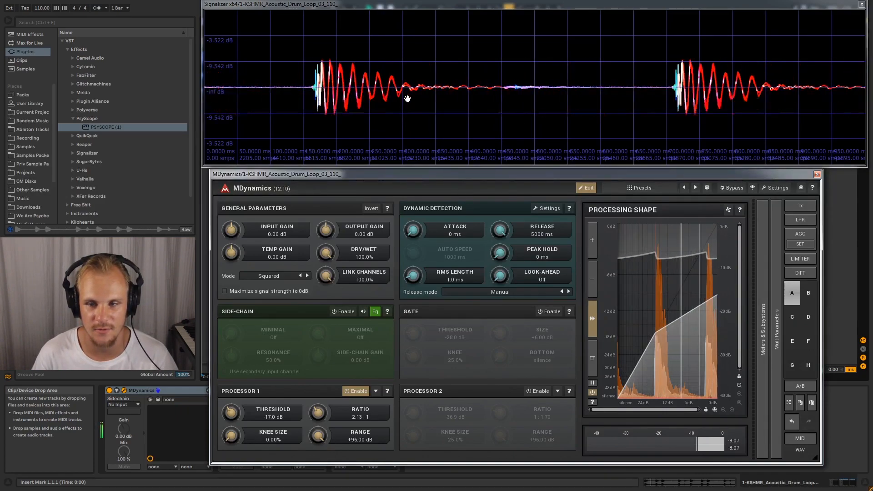
left_click_drag(498, 230, 499, 282)
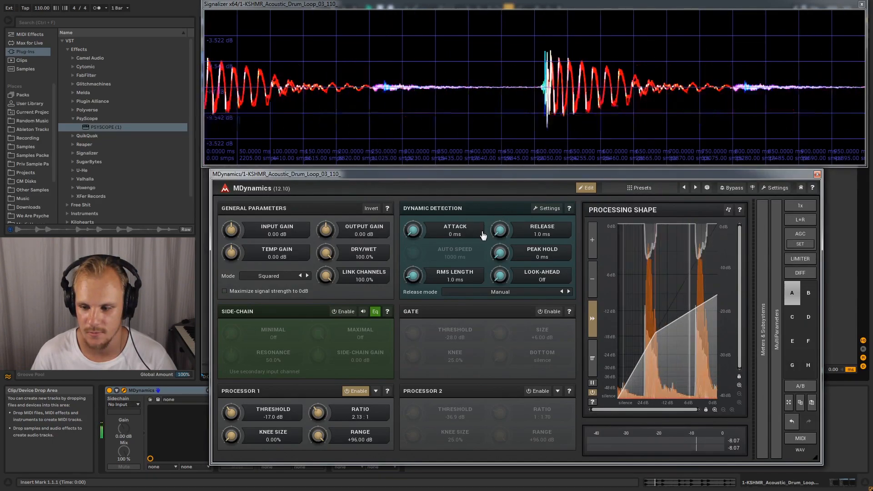
left_click_drag(499, 230, 500, 207)
key("space")
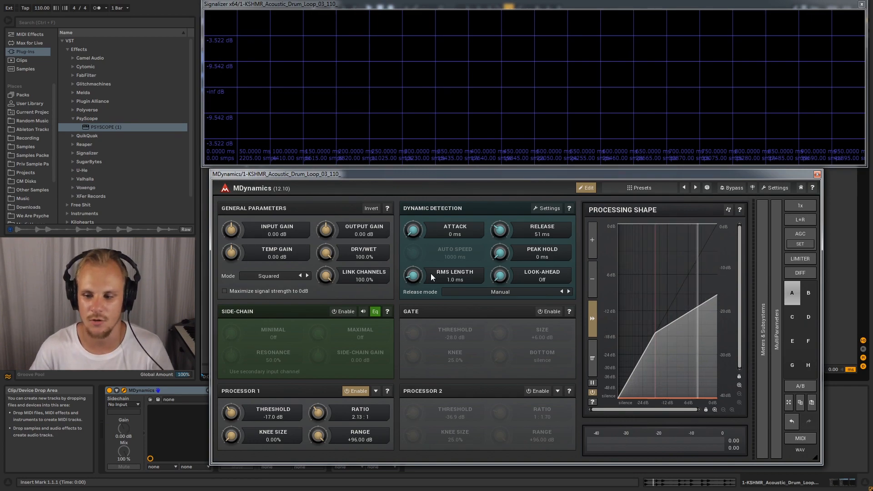
Close the MDynamics window, reopen it to review the compressor settings and close it again.
left_click(817, 174)
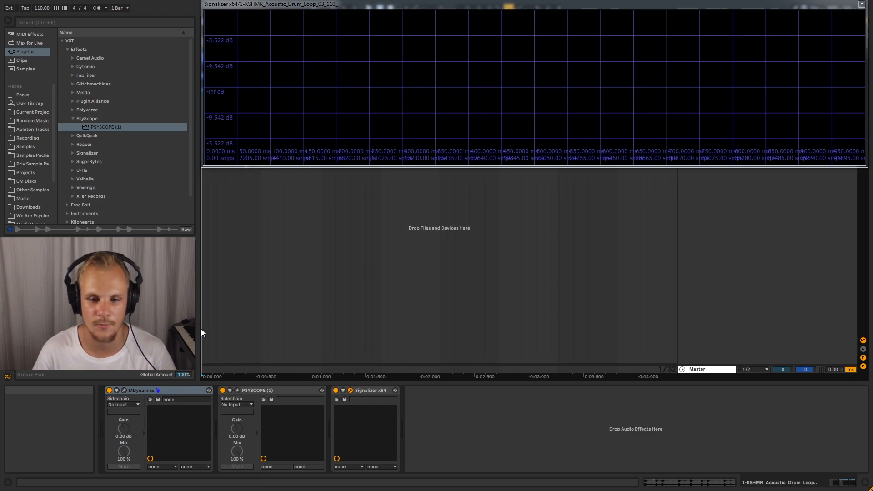
left_click(124, 390)
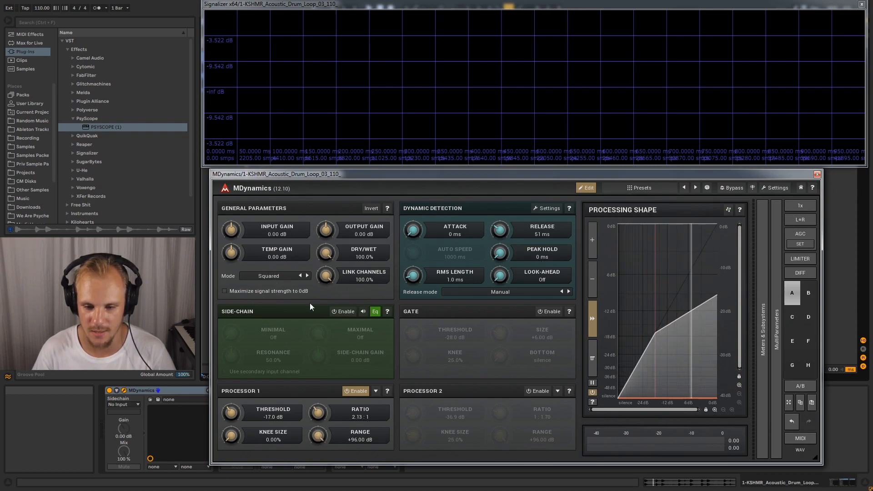
left_click(817, 176)
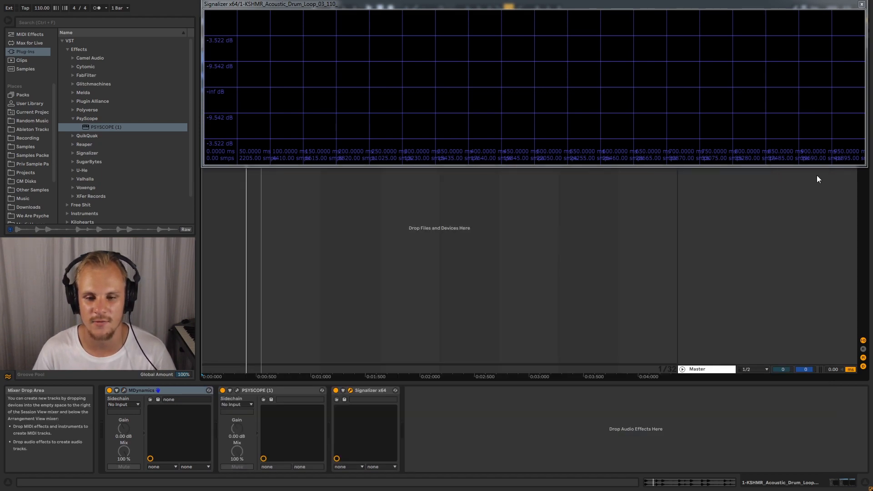